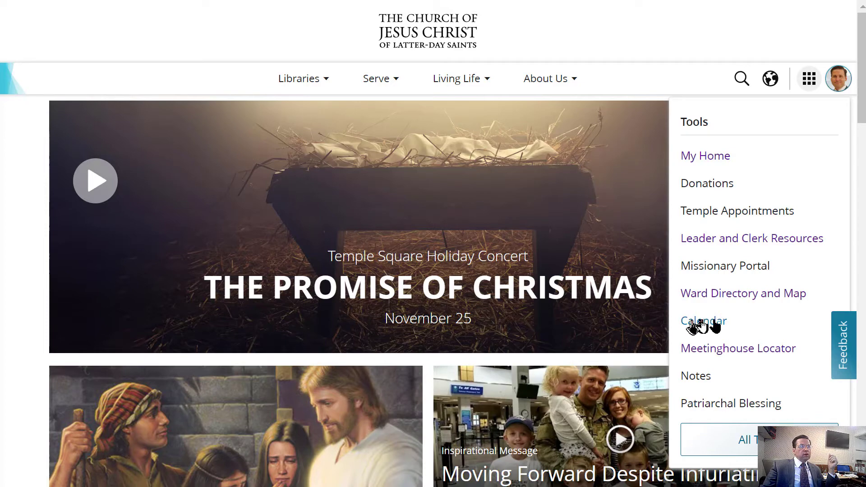
Step: Open the church calendar and start a new event named "17th Primary Activity"
{"action": "left_click", "coordinate": [703, 323]}
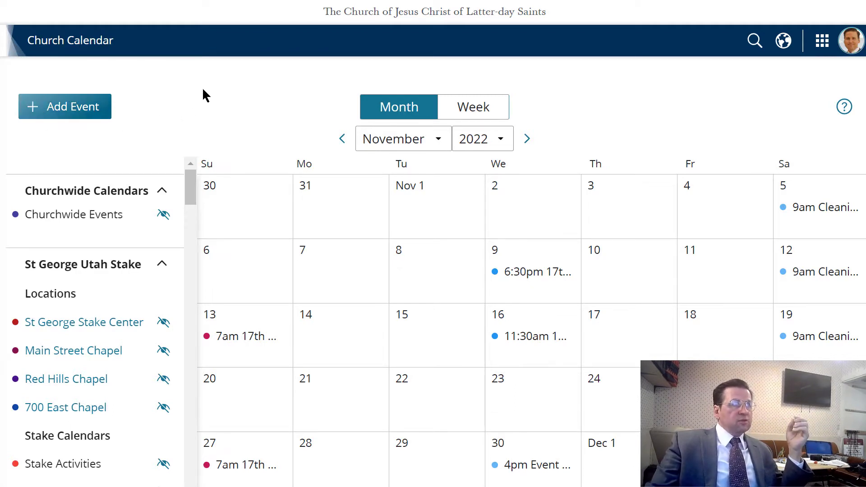
{"action": "left_click", "coordinate": [59, 109]}
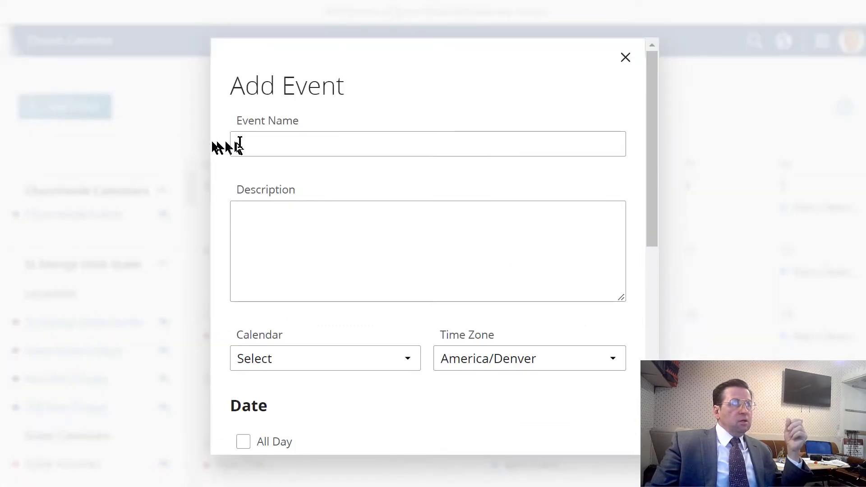
{"action": "left_click", "coordinate": [256, 142]}
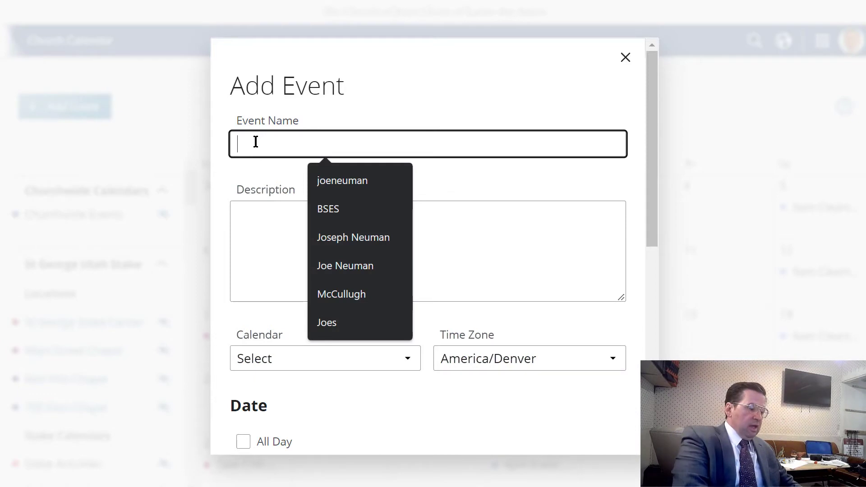
{"action": "type", "text": "17"}
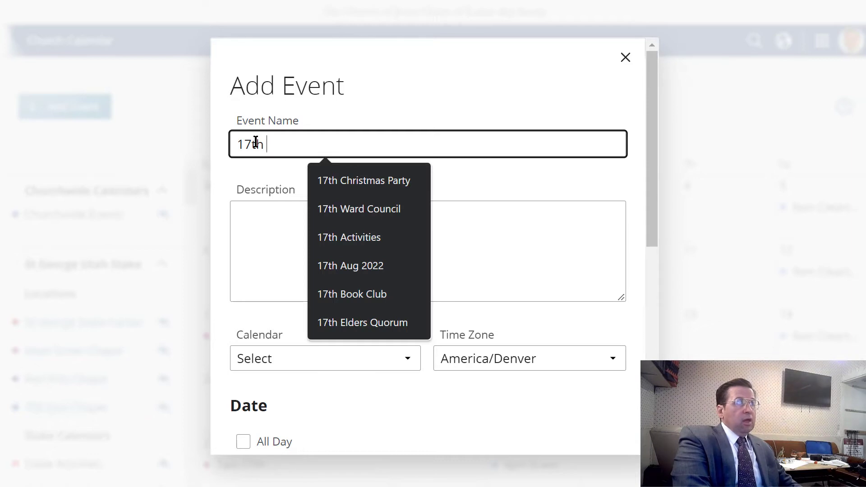
{"action": "type", "text": "th"}
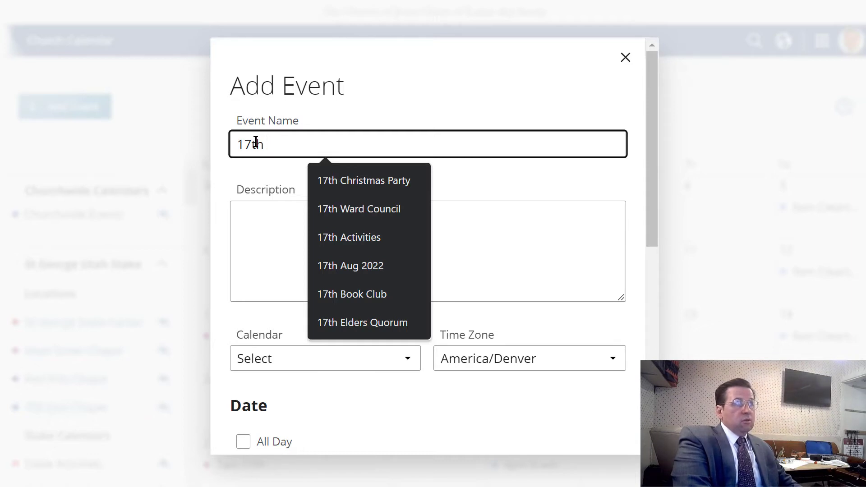
{"action": "type", "text": " Prima"}
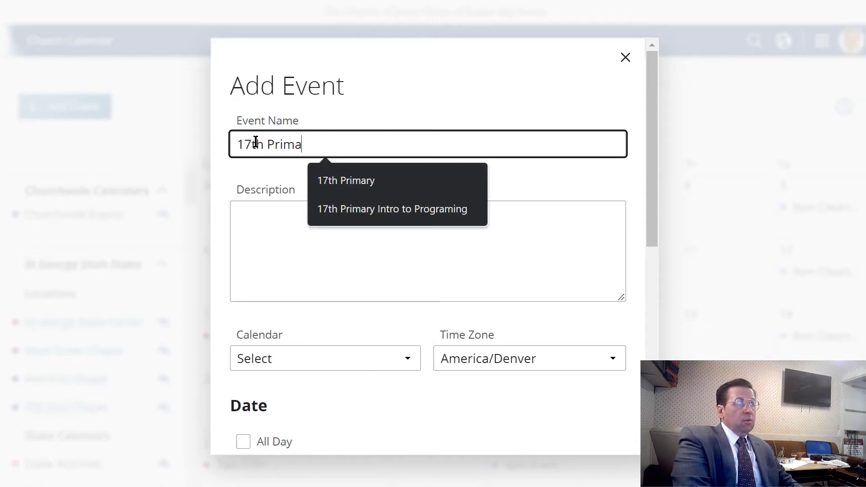
{"action": "type", "text": "ry Acti"}
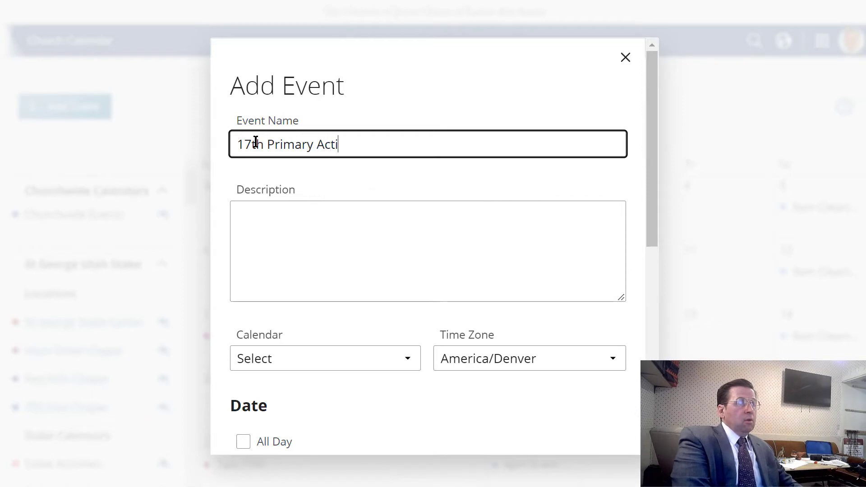
{"action": "type", "text": "vity"}
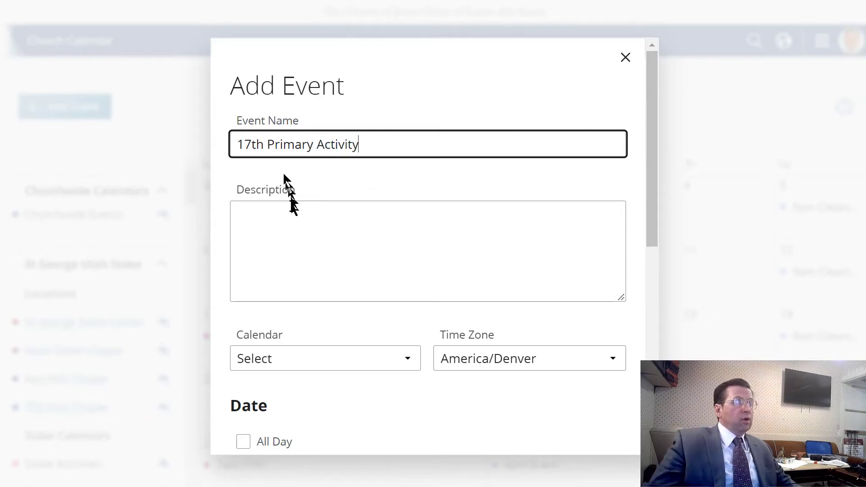
Step: Assign the event to the 17th Primary calendar, leaving the description empty
{"action": "left_click", "coordinate": [286, 229]}
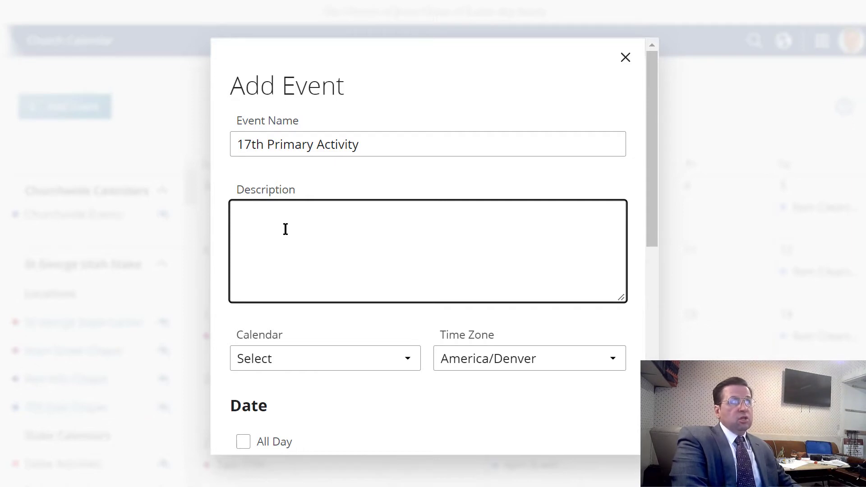
{"action": "scroll", "coordinate": [285, 229], "scroll_direction": "down", "scroll_amount": 2}
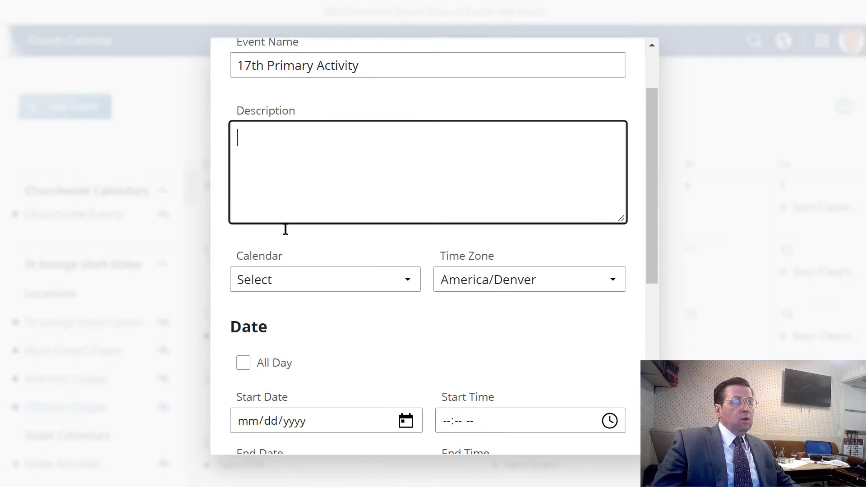
{"action": "left_click", "coordinate": [394, 286]}
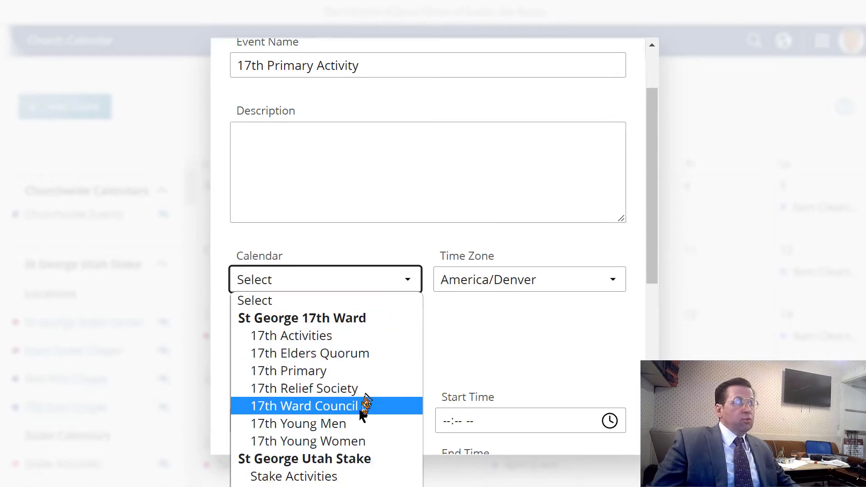
{"action": "left_click", "coordinate": [312, 374]}
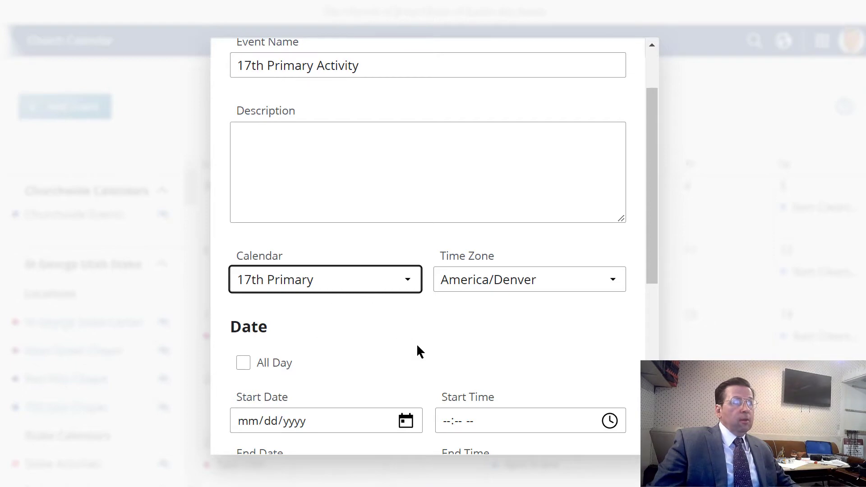
Step: Set both the start date and the end date of the event to 12/01/2022
{"action": "scroll", "coordinate": [383, 311], "scroll_direction": "down", "scroll_amount": 2}
{"action": "scroll", "coordinate": [327, 259], "scroll_direction": "down", "scroll_amount": 2}
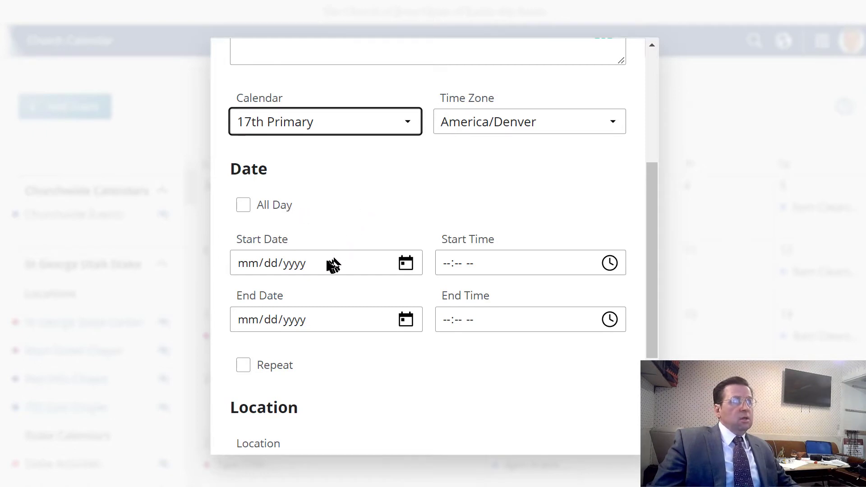
{"action": "left_click", "coordinate": [406, 263]}
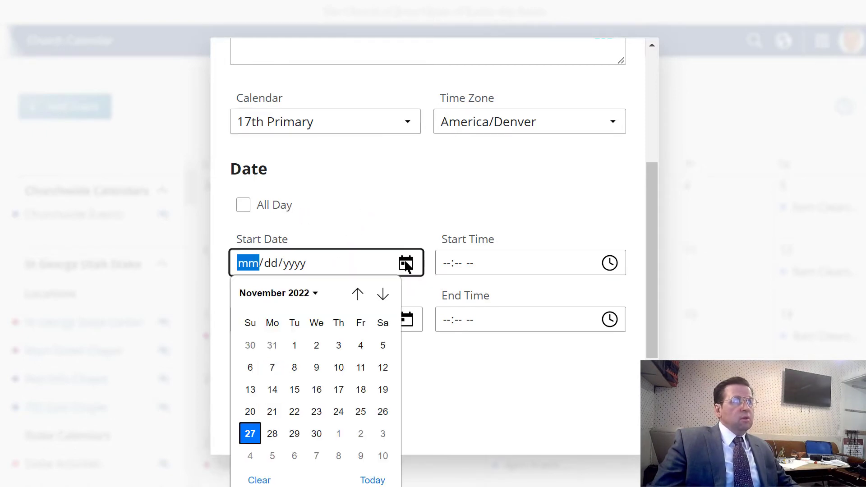
{"action": "left_click", "coordinate": [335, 430]}
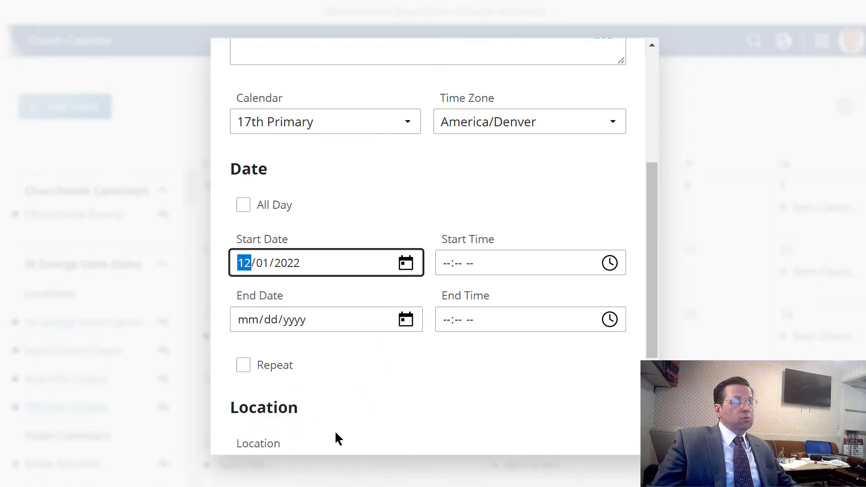
{"action": "left_click", "coordinate": [481, 266]}
{"action": "left_click", "coordinate": [297, 322]}
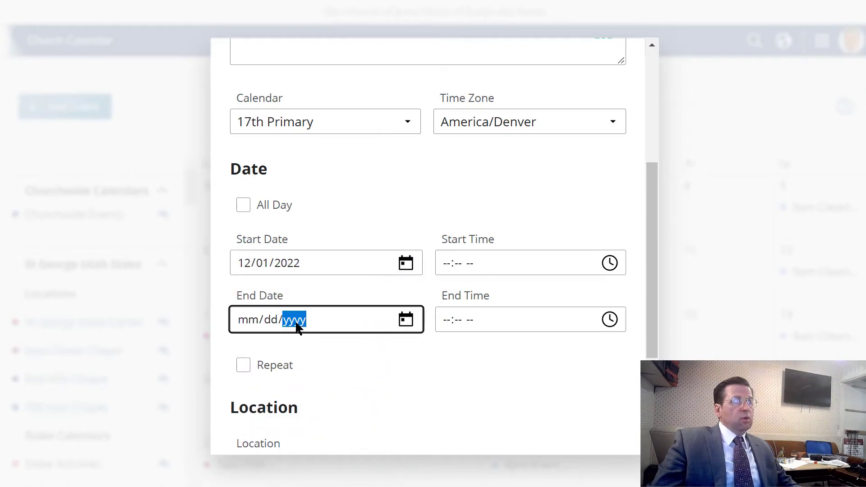
{"action": "left_click", "coordinate": [404, 321]}
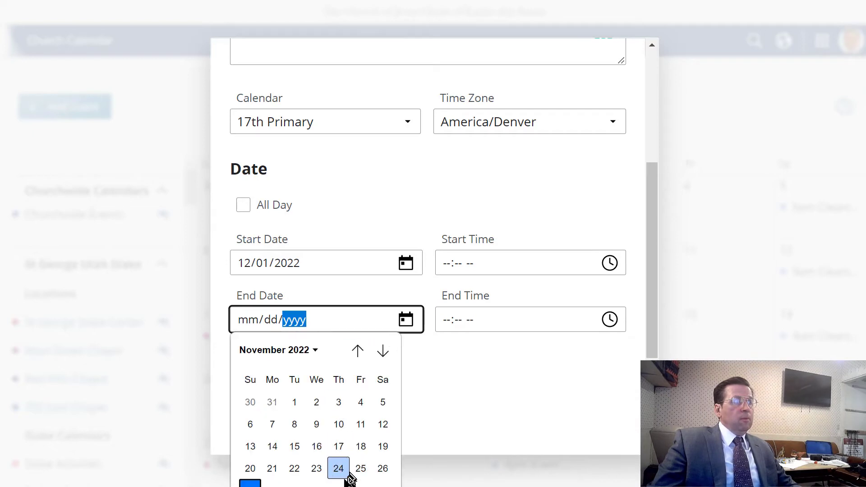
{"action": "left_click", "coordinate": [339, 483]}
{"action": "left_click", "coordinate": [342, 208]}
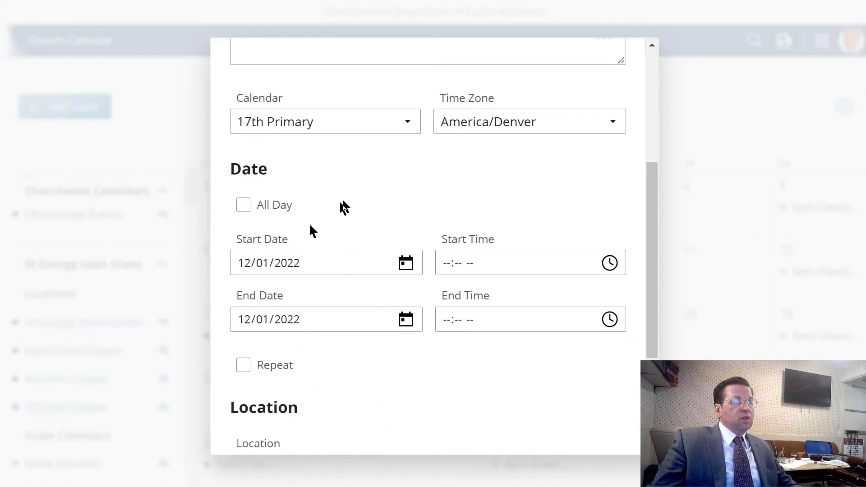
Step: Set the event's start time to 12:26 PM and its end time to 03:25 PM
{"action": "left_click", "coordinate": [610, 264]}
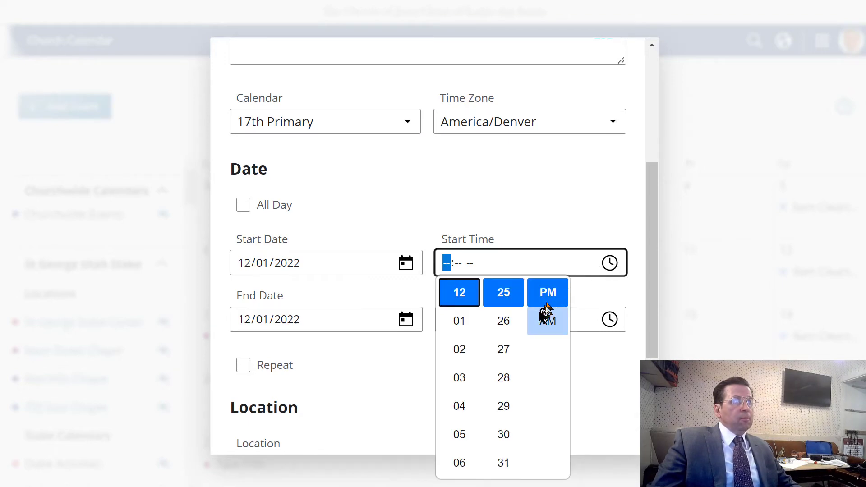
{"action": "left_click", "coordinate": [584, 314]}
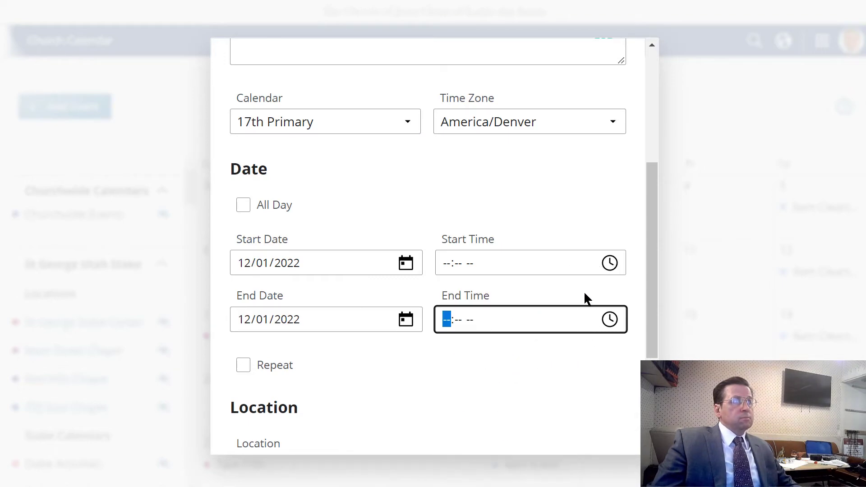
{"action": "left_click", "coordinate": [610, 263]}
{"action": "left_click", "coordinate": [514, 321]}
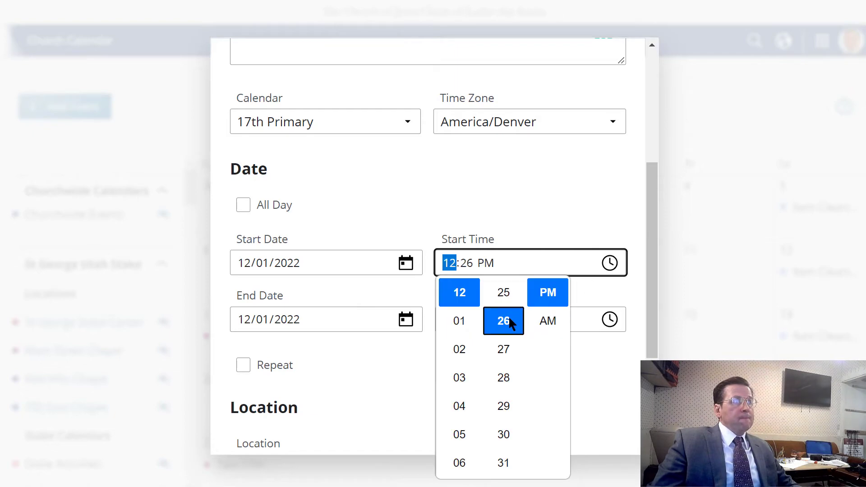
{"action": "left_click", "coordinate": [598, 223]}
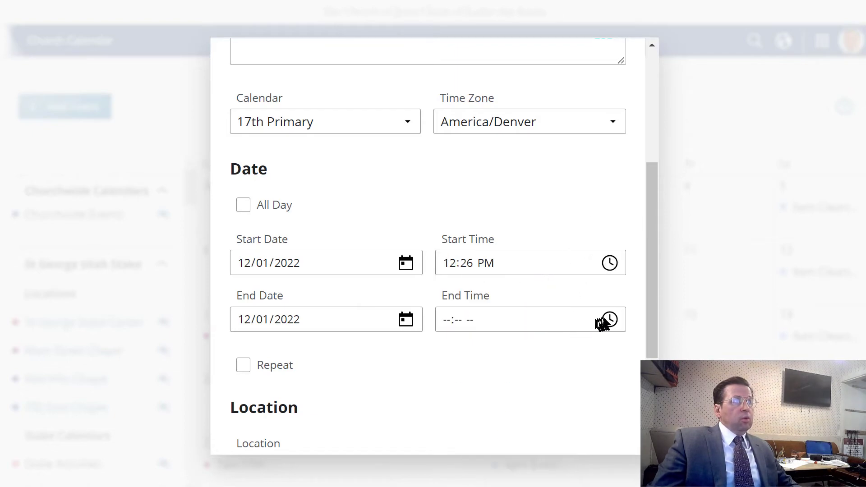
{"action": "left_click", "coordinate": [609, 320]}
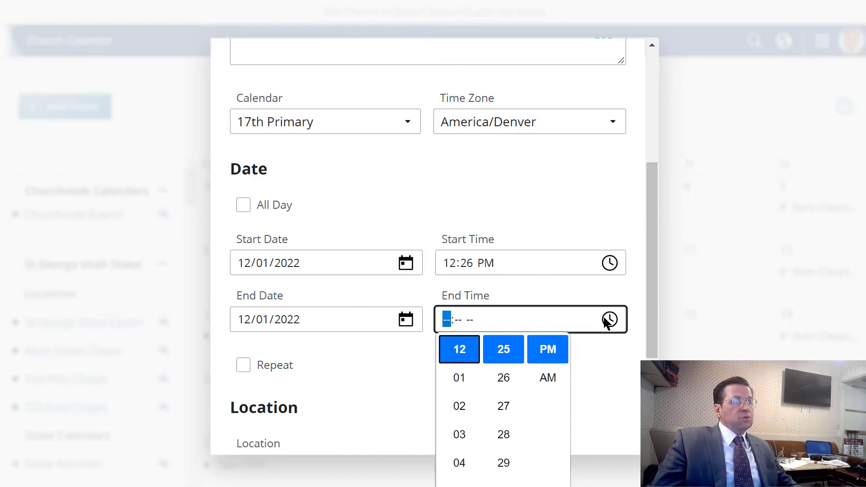
{"action": "left_click", "coordinate": [459, 434]}
{"action": "left_click", "coordinate": [592, 230]}
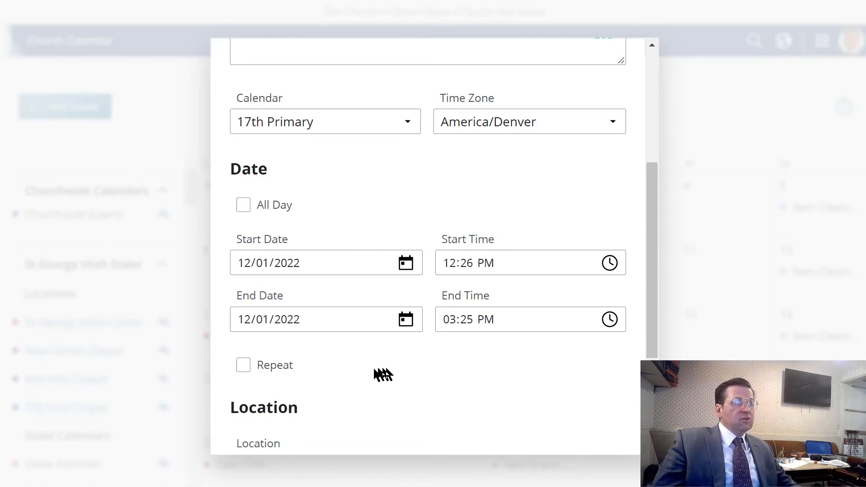
Step: Set the event's location type to Other and begin editing its location description
{"action": "scroll", "coordinate": [372, 366], "scroll_direction": "down", "scroll_amount": 4}
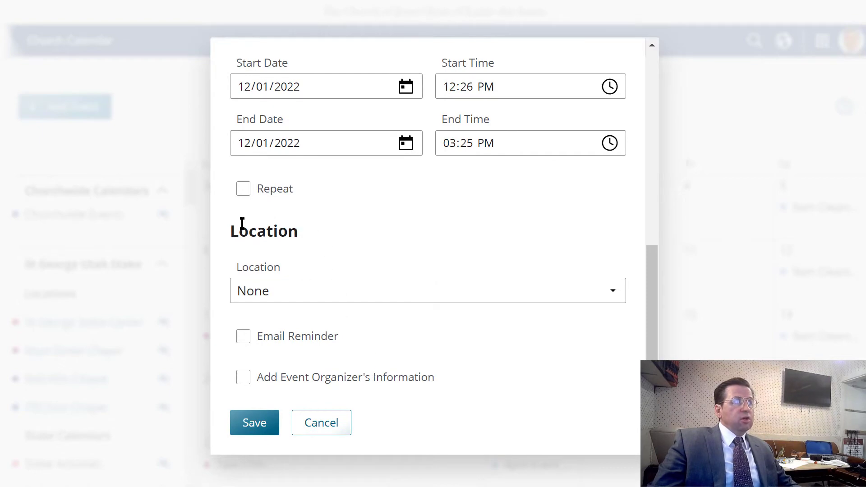
{"action": "left_click", "coordinate": [311, 291]}
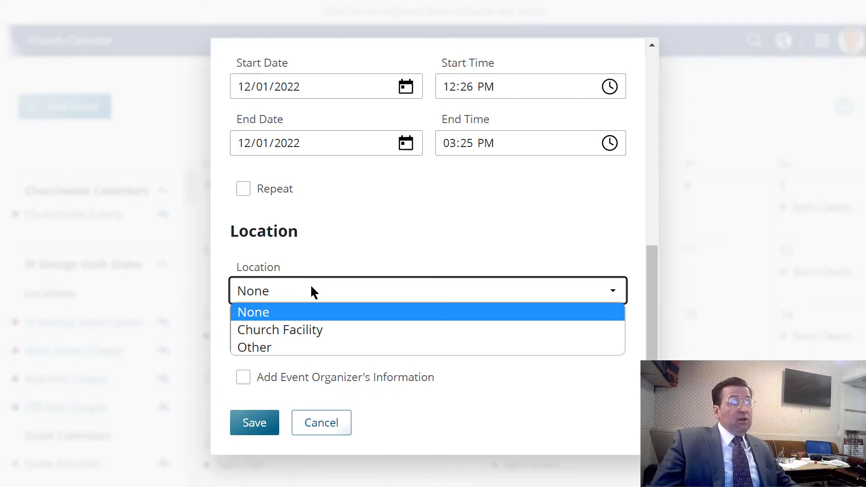
{"action": "left_click", "coordinate": [261, 348]}
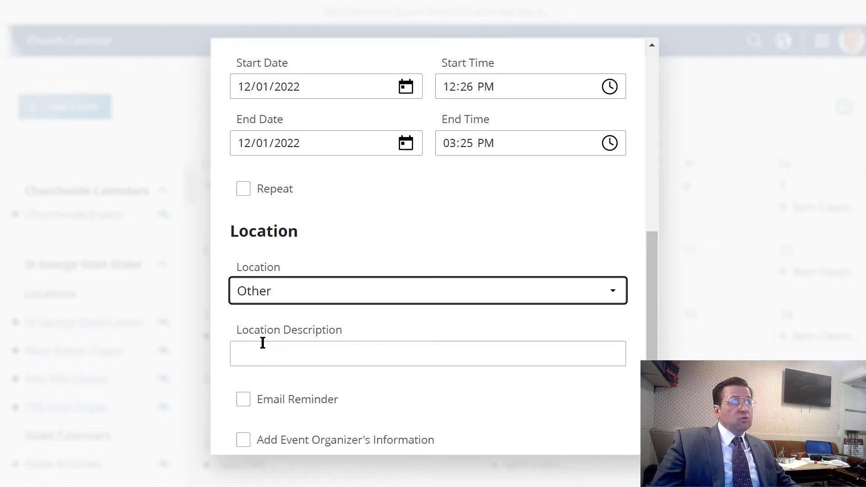
{"action": "left_click", "coordinate": [266, 351]}
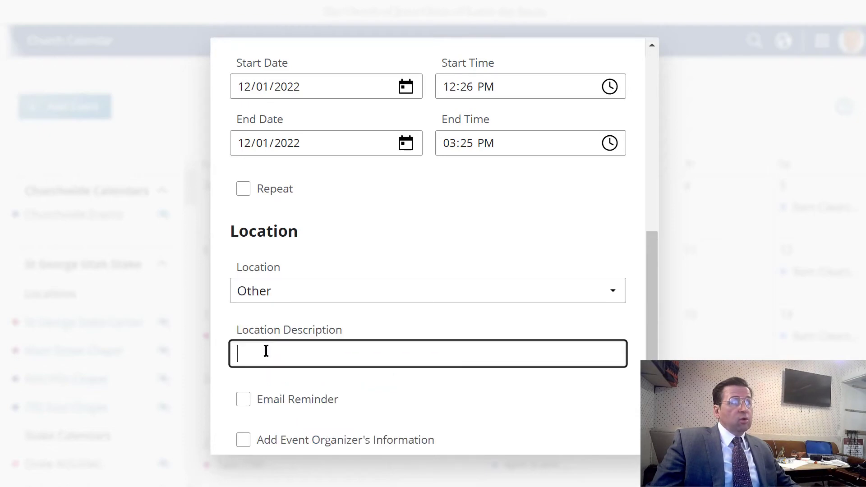
Step: Set the event's location to Church Facility and choose Red Hills Chapel as the building
{"action": "left_click", "coordinate": [296, 293]}
{"action": "left_click", "coordinate": [266, 334]}
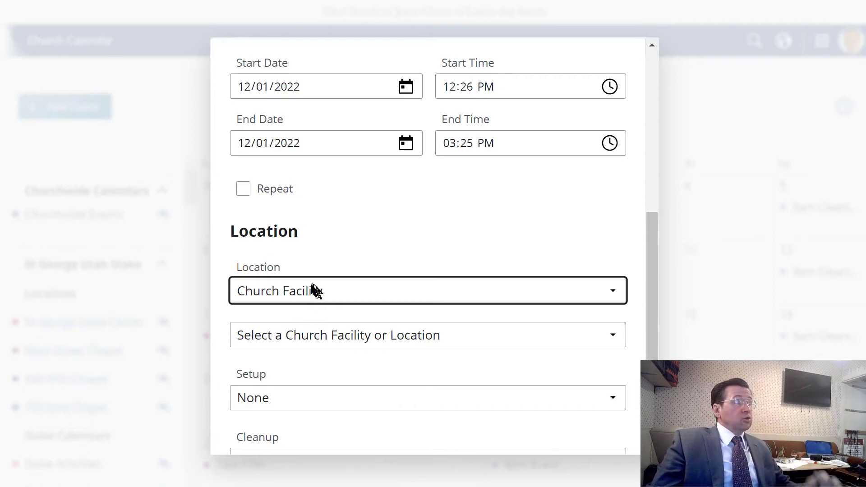
{"action": "left_click", "coordinate": [302, 343]}
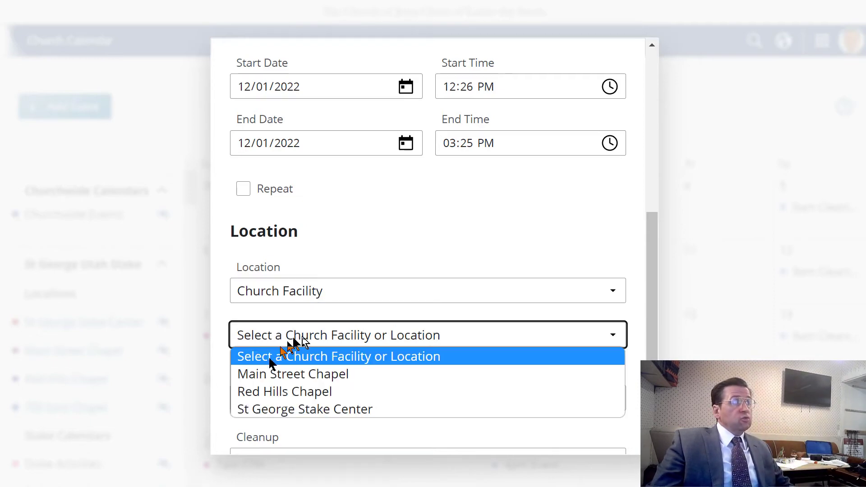
{"action": "left_click", "coordinate": [277, 393]}
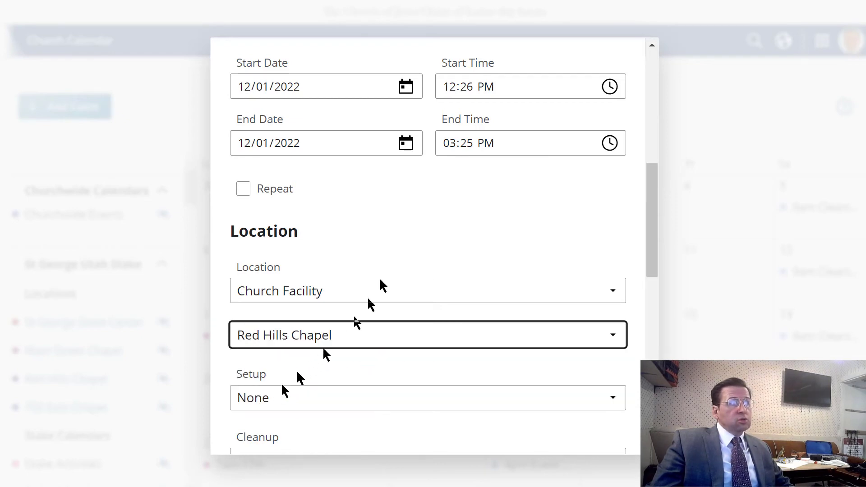
Step: Set the reservation's setup time to 18 Hours and its cleanup time to 30 Minutes
{"action": "scroll", "coordinate": [412, 245], "scroll_direction": "down", "scroll_amount": 5}
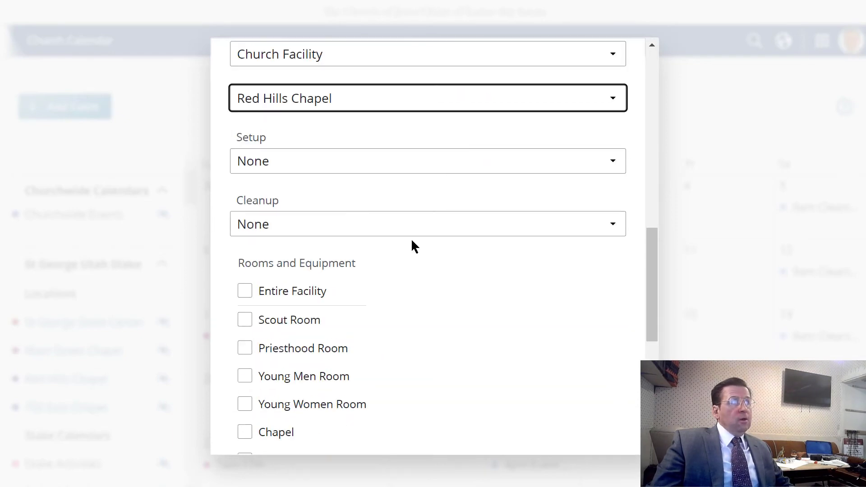
{"action": "left_click", "coordinate": [293, 164]}
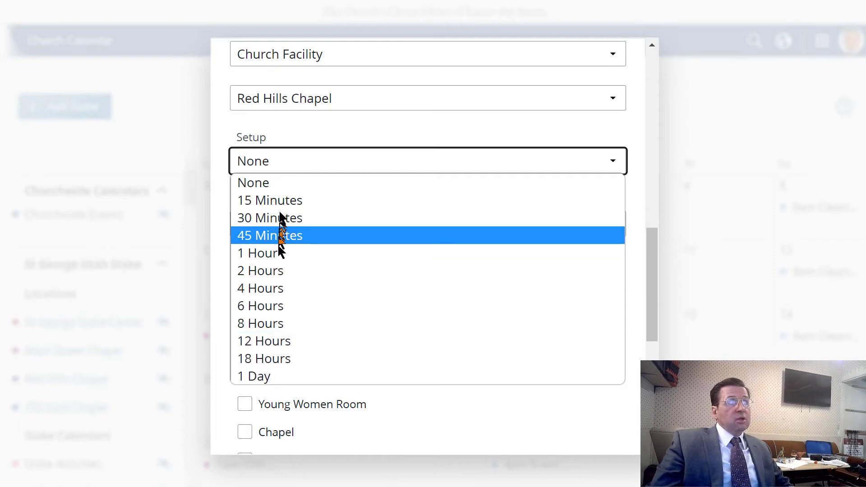
{"action": "left_click", "coordinate": [273, 361]}
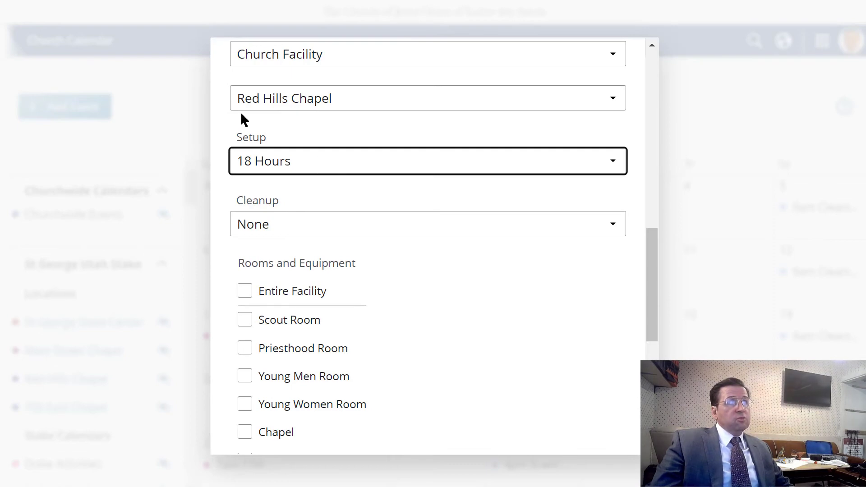
{"action": "left_click", "coordinate": [326, 228]}
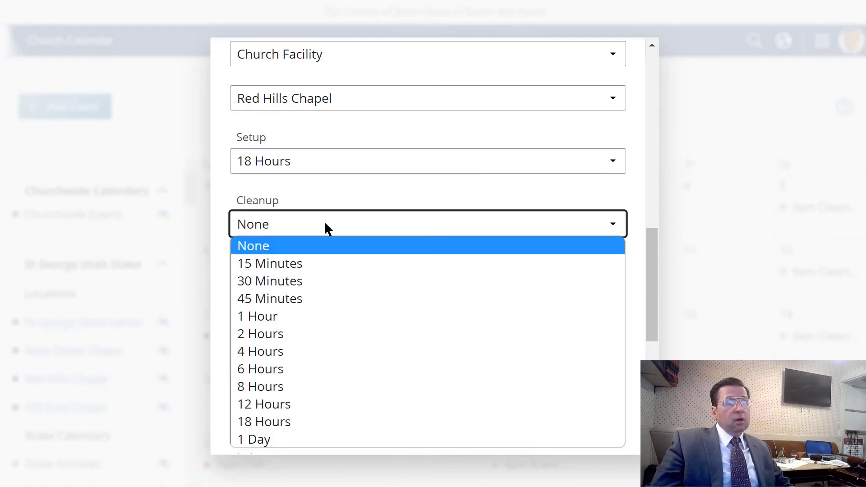
{"action": "left_click", "coordinate": [272, 281]}
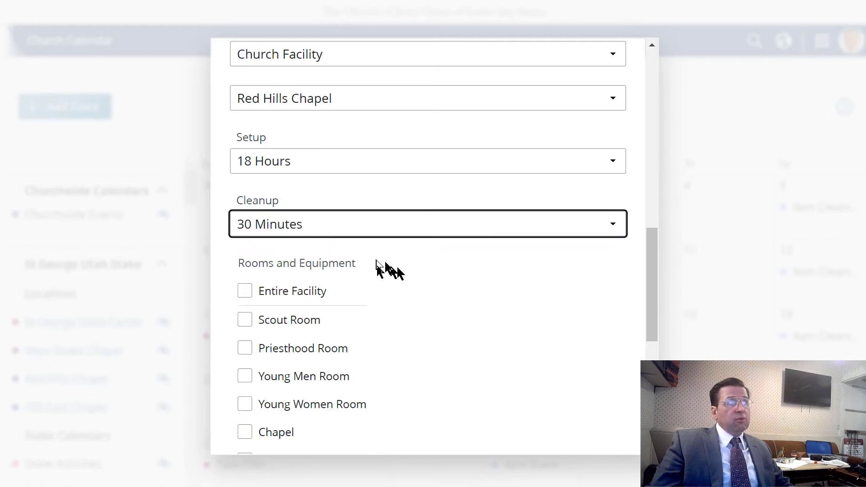
Step: Reserve the Serving Area and the Relief Society Room for the event
{"action": "scroll", "coordinate": [403, 269], "scroll_direction": "down", "scroll_amount": 3}
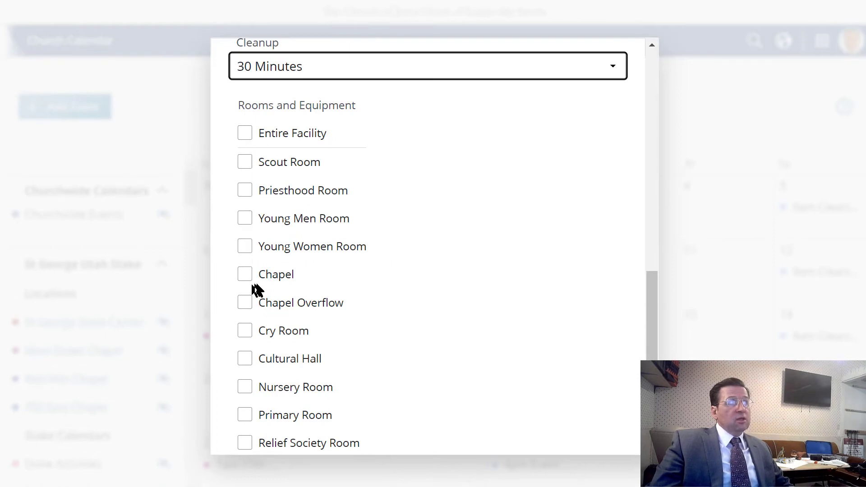
{"action": "scroll", "coordinate": [312, 308], "scroll_direction": "down", "scroll_amount": 3}
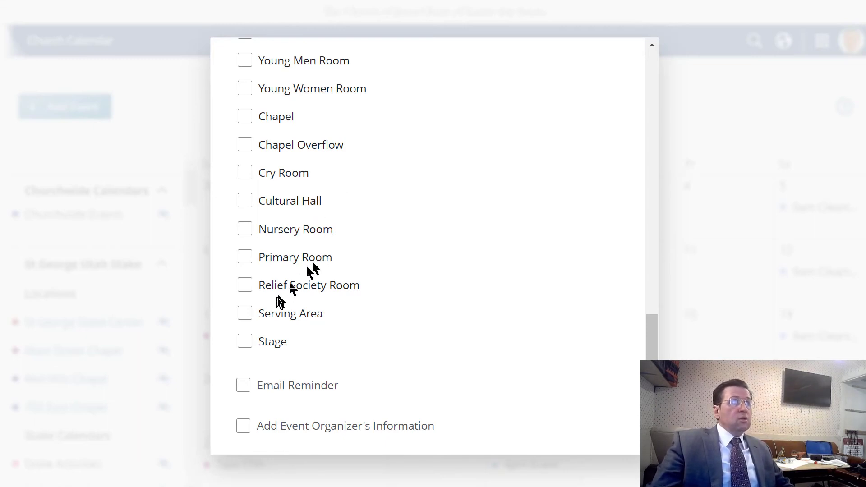
{"action": "scroll", "coordinate": [339, 239], "scroll_direction": "up", "scroll_amount": 5}
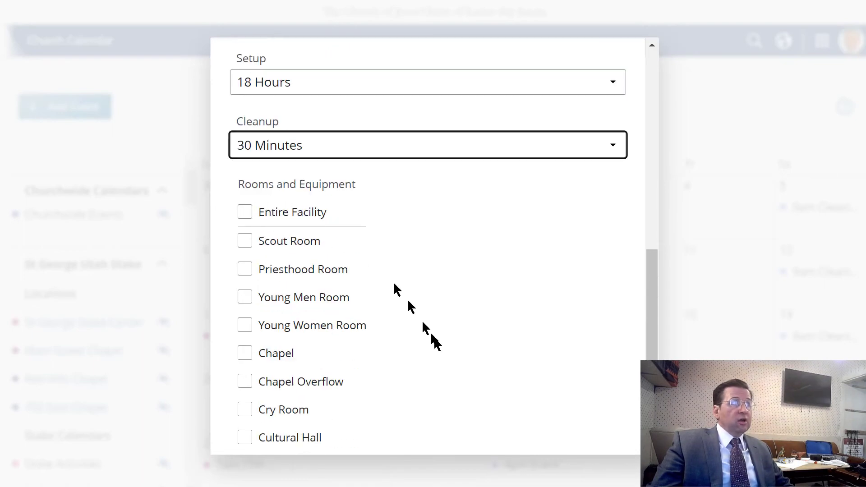
{"action": "scroll", "coordinate": [434, 338], "scroll_direction": "down", "scroll_amount": 4}
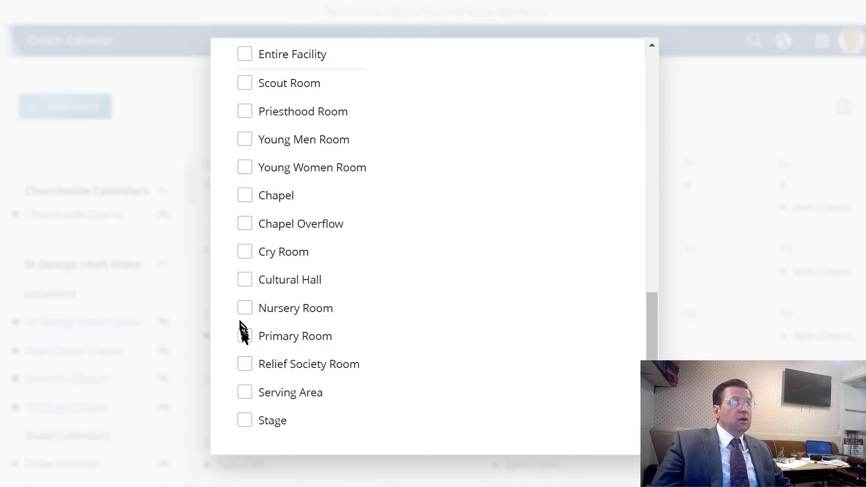
{"action": "left_click", "coordinate": [245, 390]}
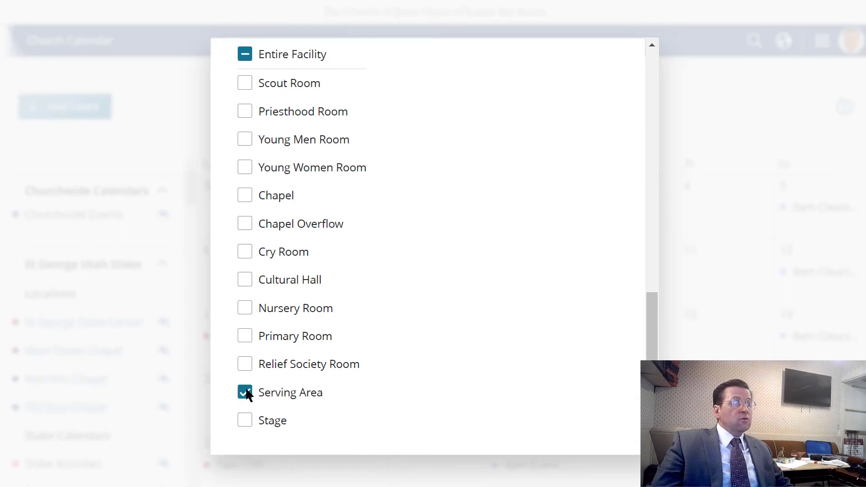
{"action": "left_click", "coordinate": [245, 364]}
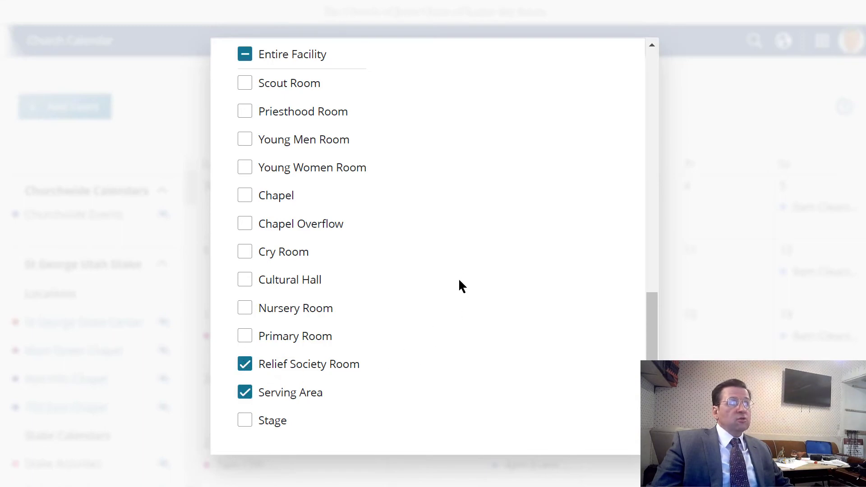
Step: Enable the email reminder to view its timing options, and disable it again
{"action": "scroll", "coordinate": [461, 287], "scroll_direction": "down", "scroll_amount": 3}
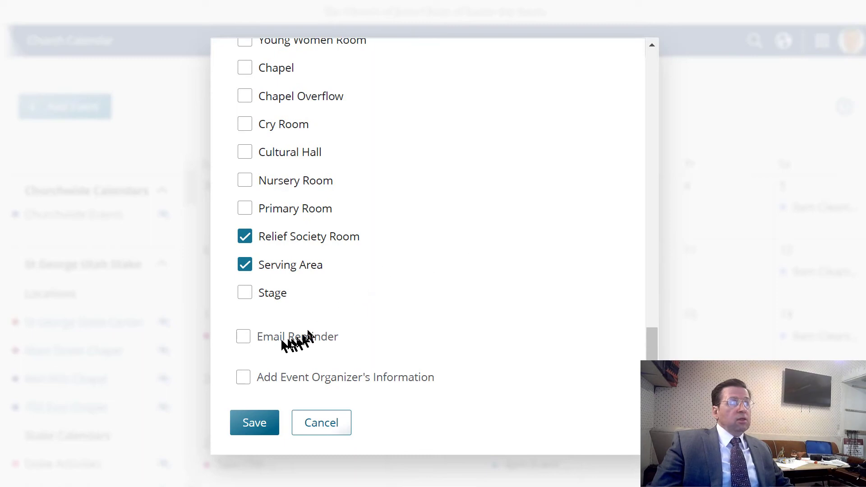
{"action": "left_click", "coordinate": [244, 337]}
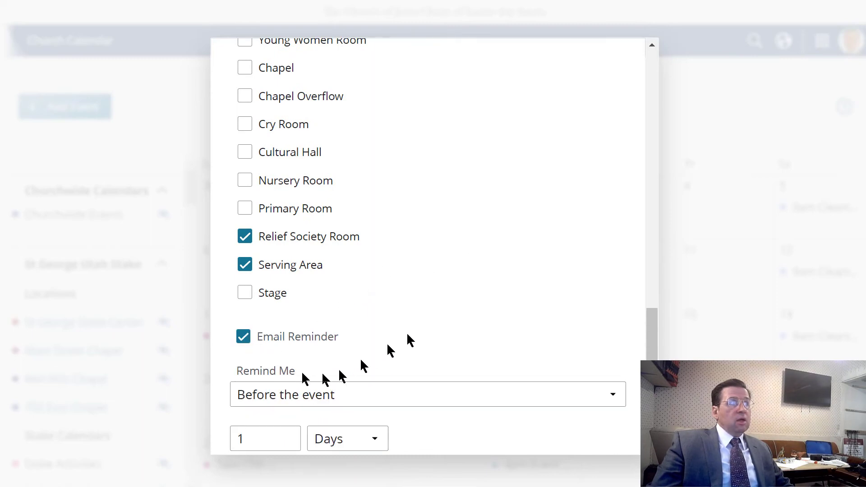
{"action": "scroll", "coordinate": [413, 334], "scroll_direction": "down", "scroll_amount": 2}
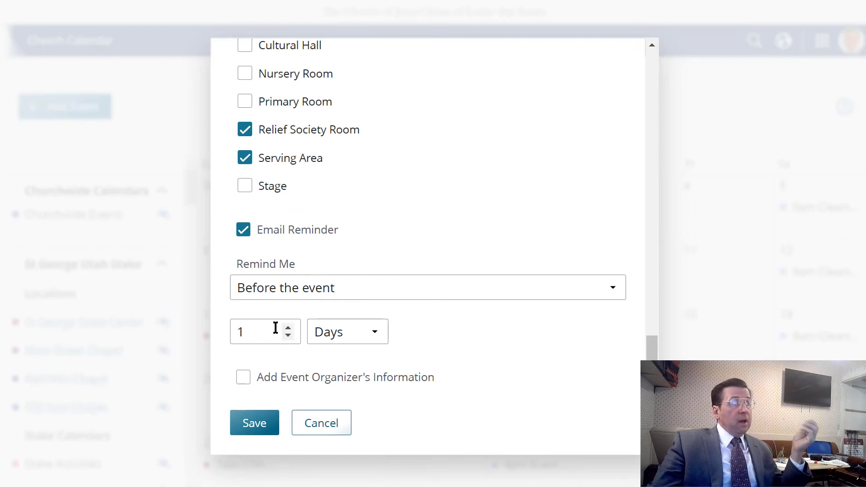
{"action": "left_click", "coordinate": [243, 231]}
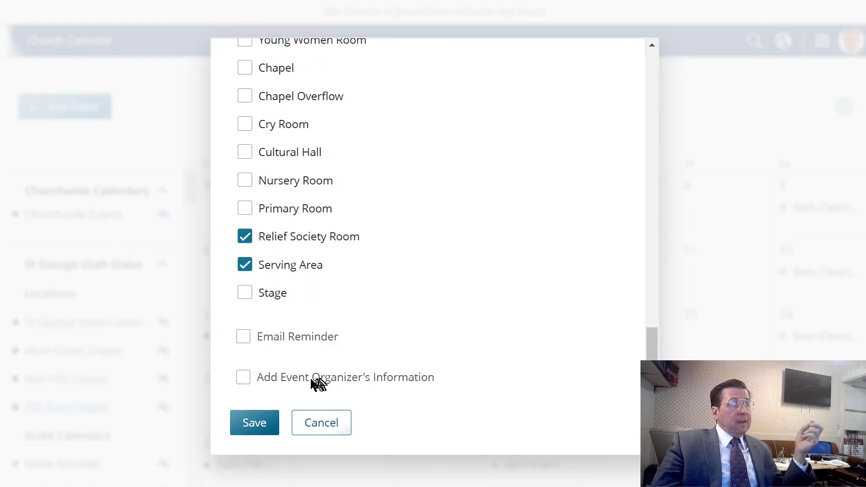
Step: Enable the event organizer's information and try to save the event with its name, email and phone fields blank
{"action": "left_click", "coordinate": [244, 377]}
{"action": "scroll", "coordinate": [408, 326], "scroll_direction": "down", "scroll_amount": 2}
{"action": "scroll", "coordinate": [409, 326], "scroll_direction": "down", "scroll_amount": 2}
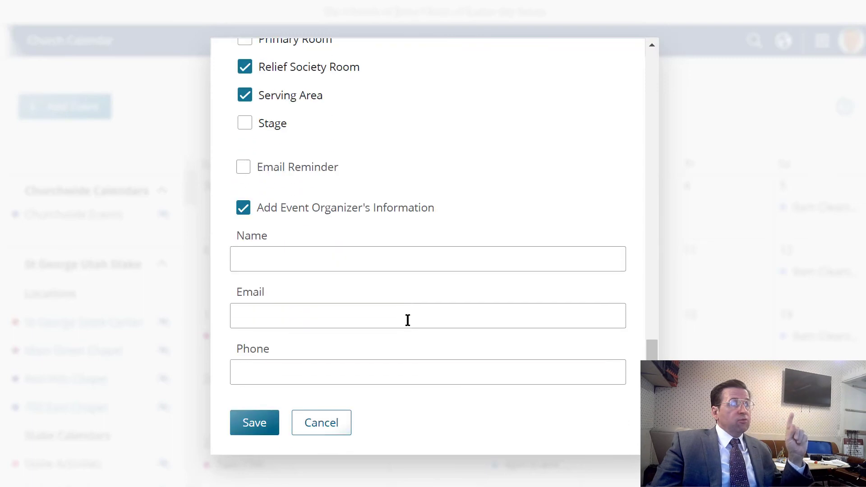
{"action": "left_click", "coordinate": [286, 262]}
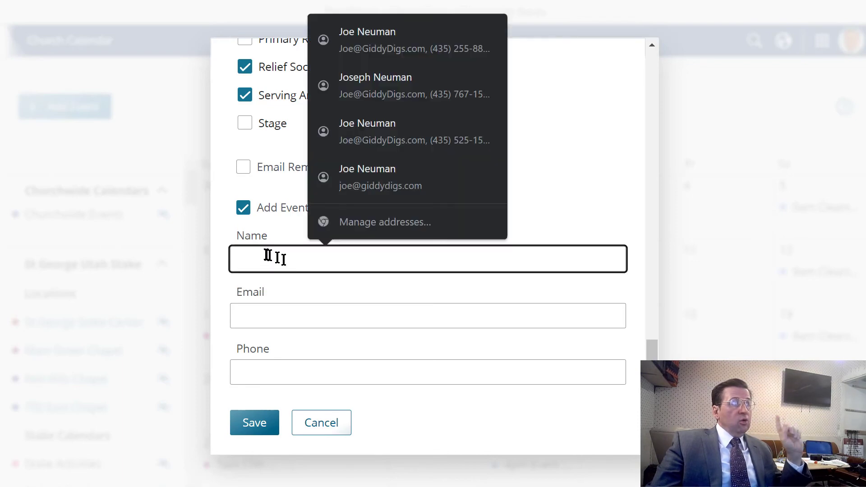
{"action": "left_click", "coordinate": [277, 230]}
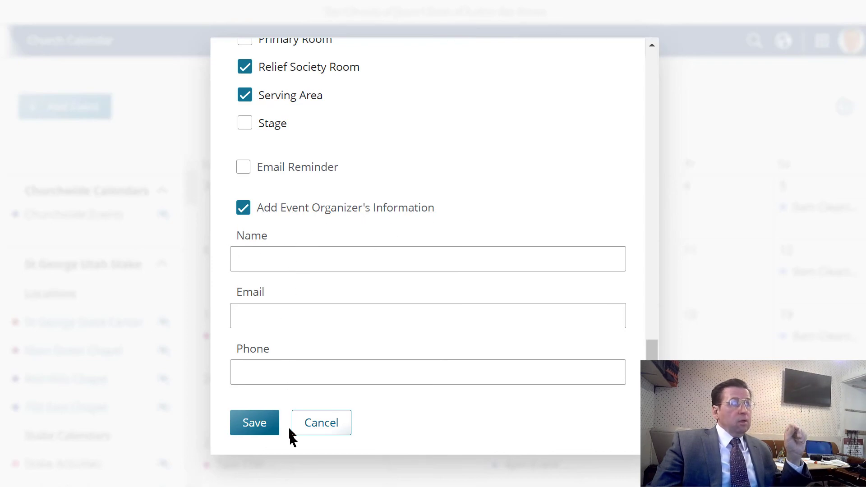
{"action": "left_click", "coordinate": [256, 426]}
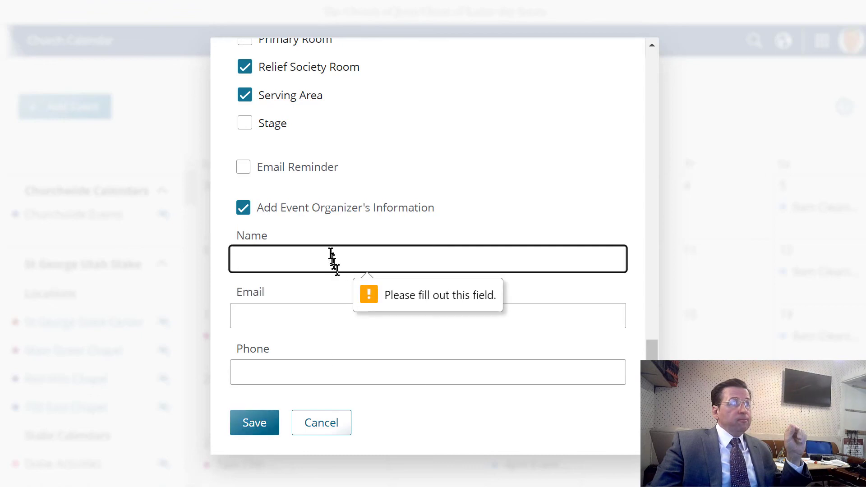
Step: Turn off the event organizer's information and save the event
{"action": "left_click", "coordinate": [243, 208]}
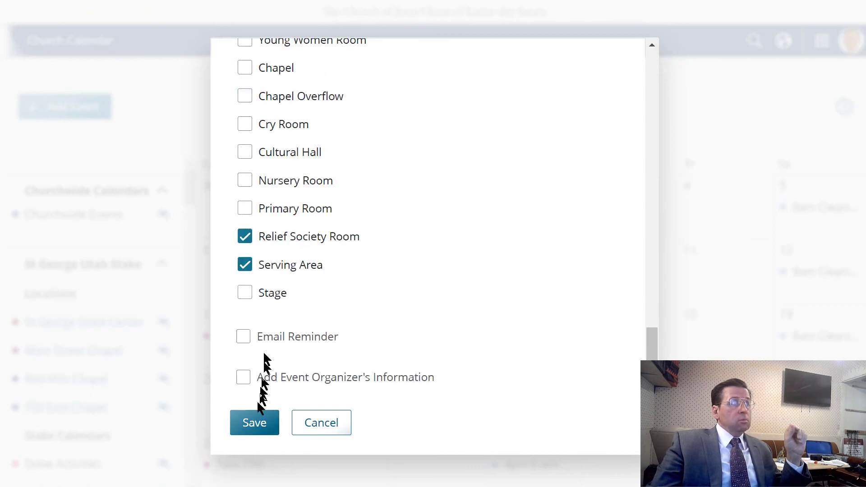
{"action": "left_click", "coordinate": [256, 423]}
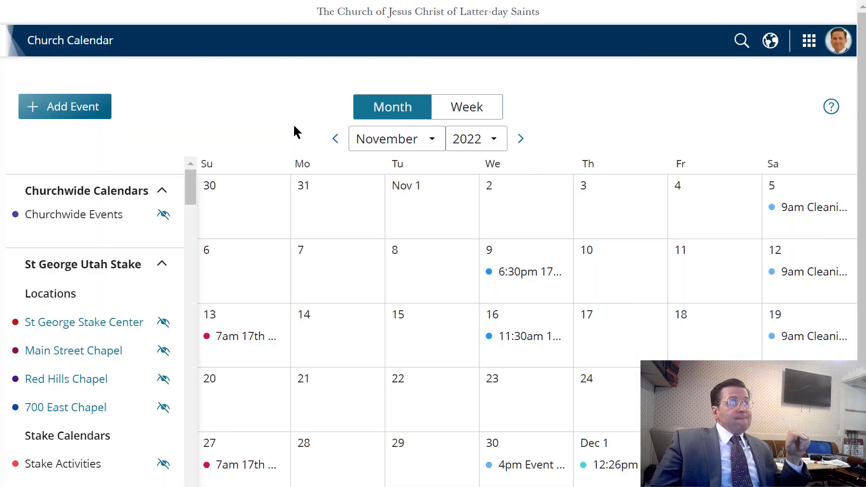
Step: Open the new December 1 event at 12:26 PM, review its full details, and close it
{"action": "left_click", "coordinate": [615, 466]}
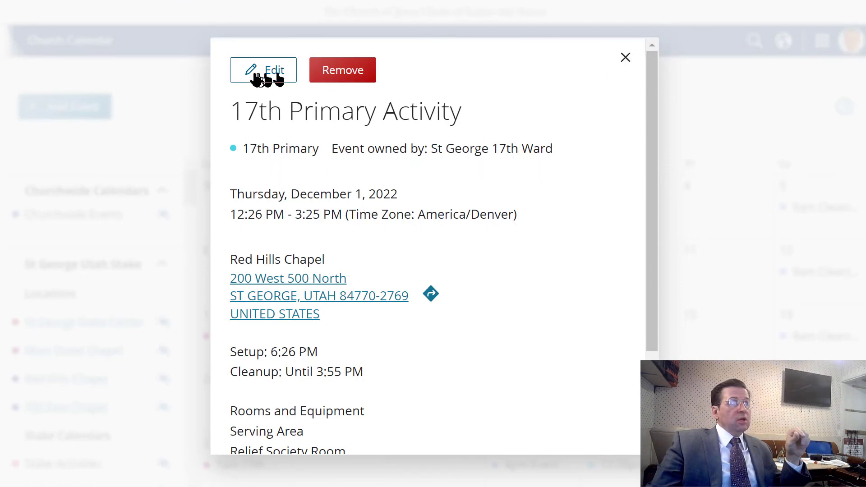
{"action": "scroll", "coordinate": [546, 252], "scroll_direction": "down", "scroll_amount": 3}
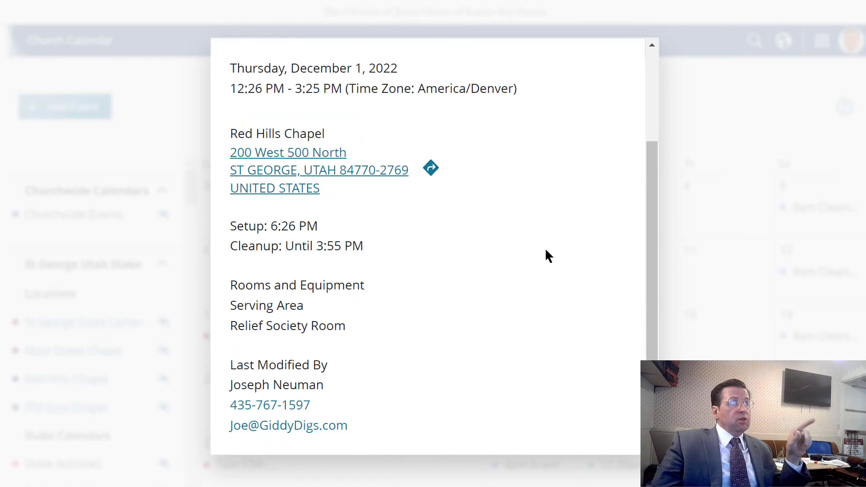
{"action": "scroll", "coordinate": [547, 251], "scroll_direction": "up", "scroll_amount": 3}
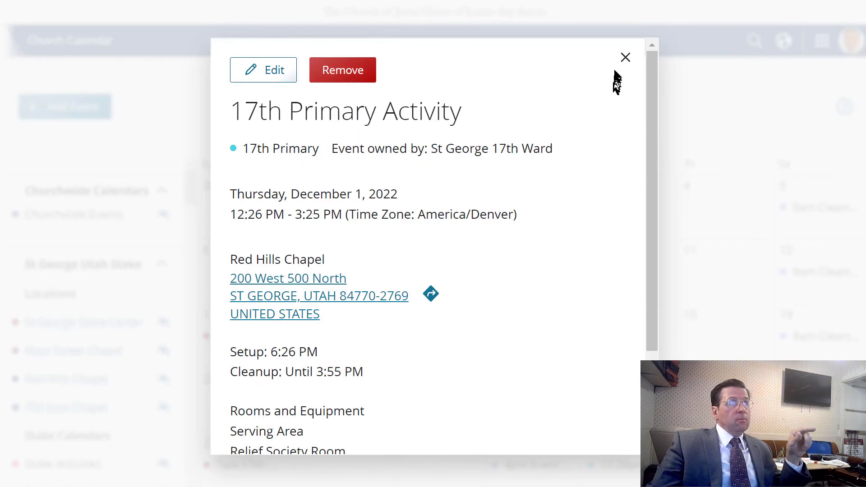
{"action": "left_click", "coordinate": [625, 58]}
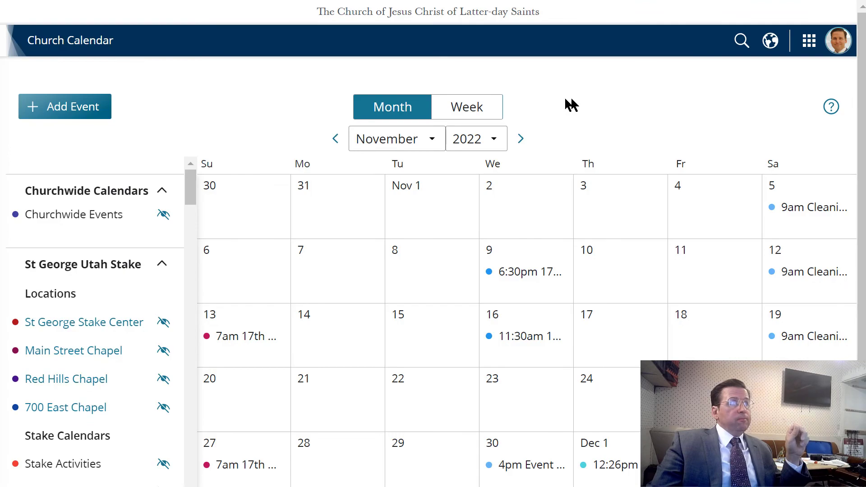